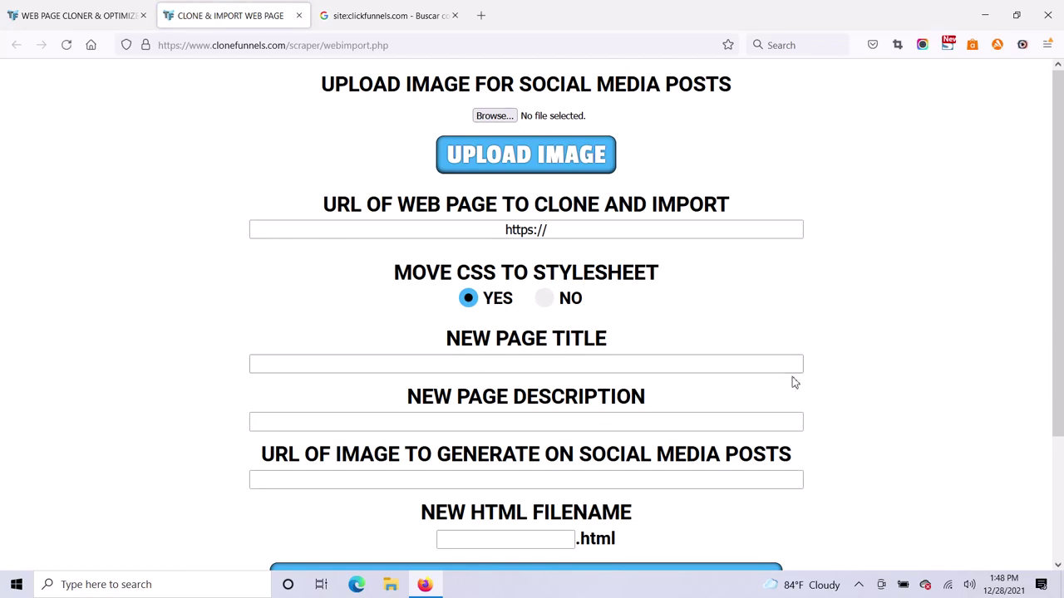
Step: Review the fields of the clone and import form, including the image URL for social media posts
{"action": "scroll", "coordinate": [792, 380], "scroll_direction": "up", "scroll_amount": 2}
{"action": "scroll", "coordinate": [802, 233], "scroll_direction": "down", "scroll_amount": 2}
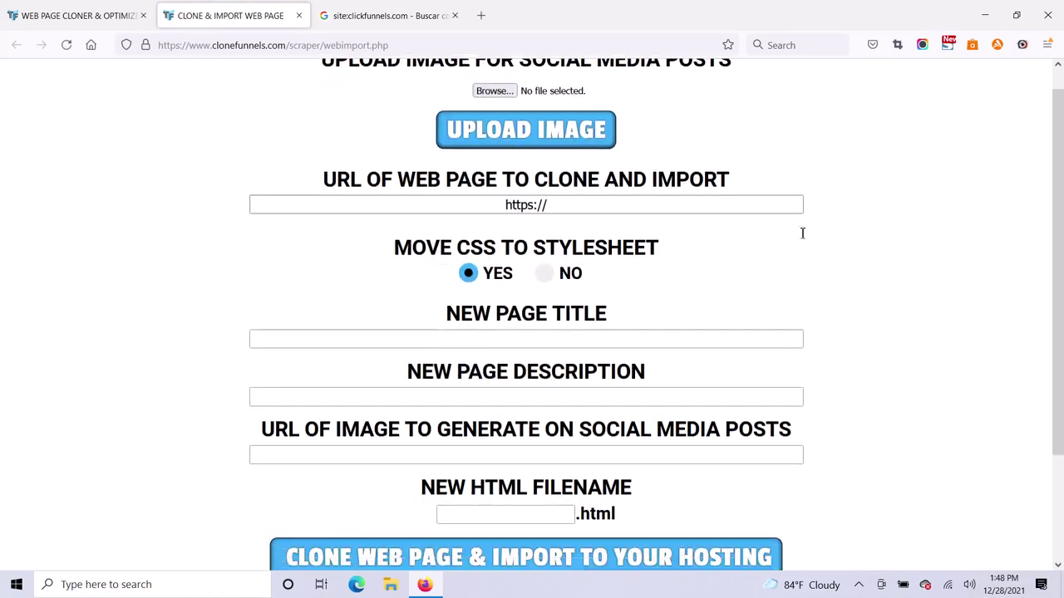
{"action": "scroll", "coordinate": [800, 237], "scroll_direction": "down", "scroll_amount": 1}
{"action": "scroll", "coordinate": [801, 237], "scroll_direction": "up", "scroll_amount": 3}
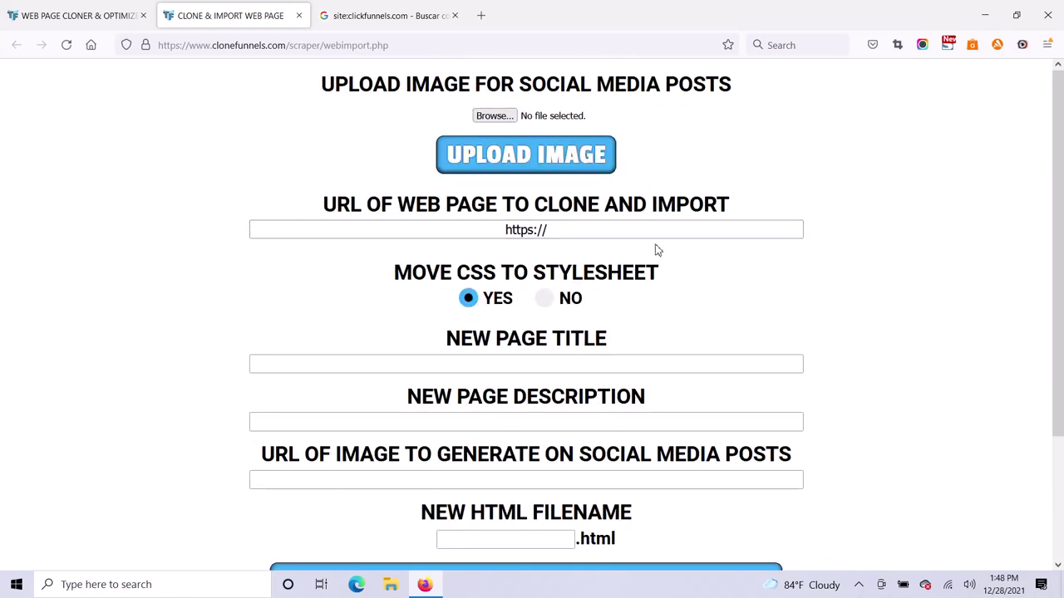
{"action": "scroll", "coordinate": [716, 196], "scroll_direction": "down", "scroll_amount": 3}
{"action": "left_click_drag", "start_coordinate": [262, 295], "coordinate": [708, 315]}
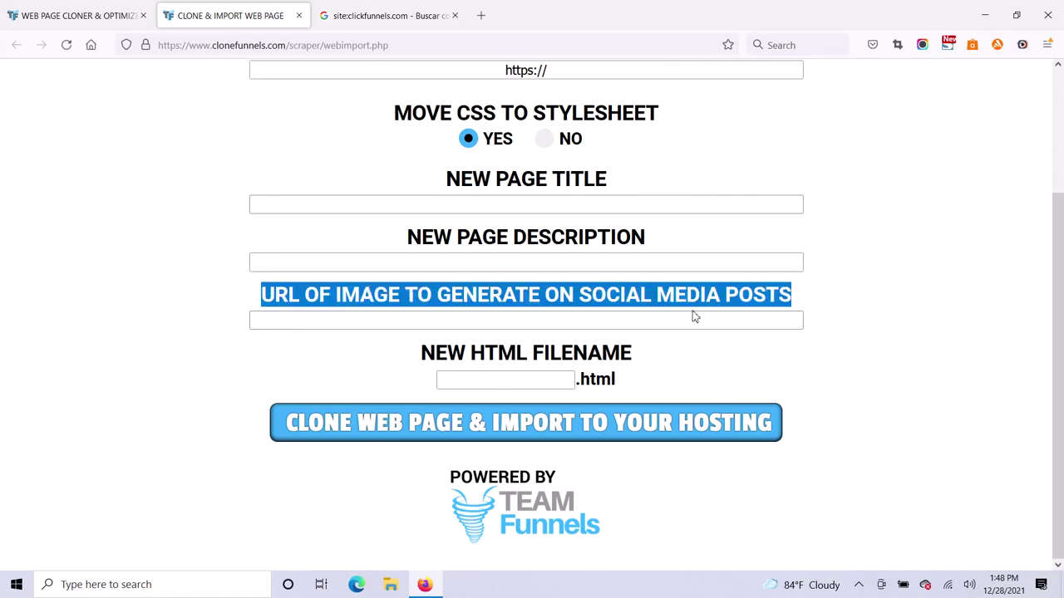
{"action": "left_click", "coordinate": [898, 338]}
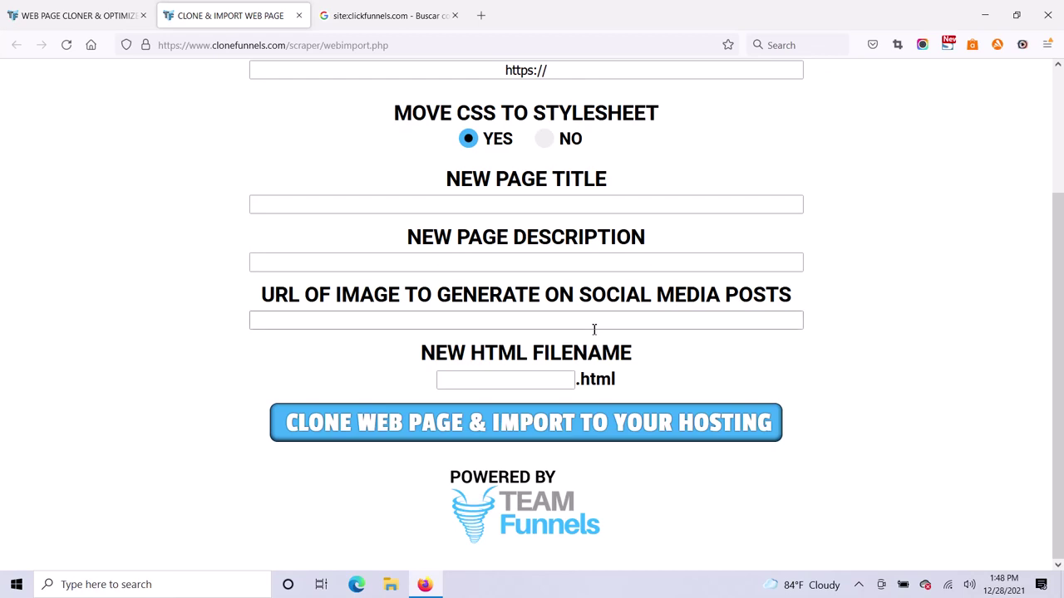
{"action": "left_click", "coordinate": [539, 324]}
{"action": "left_click", "coordinate": [852, 324]}
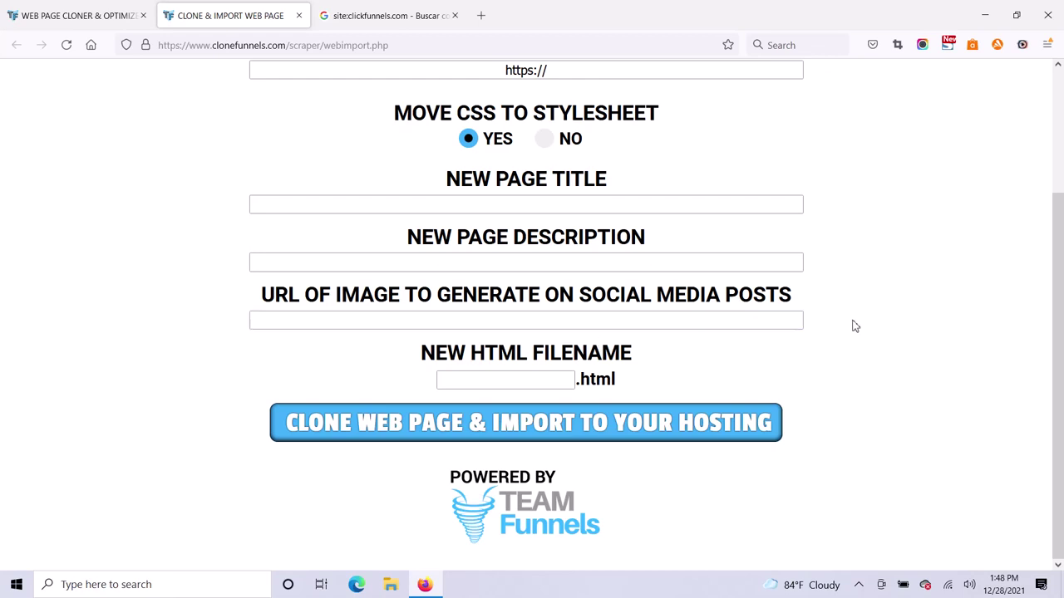
{"action": "scroll", "coordinate": [855, 326], "scroll_direction": "up", "scroll_amount": 3}
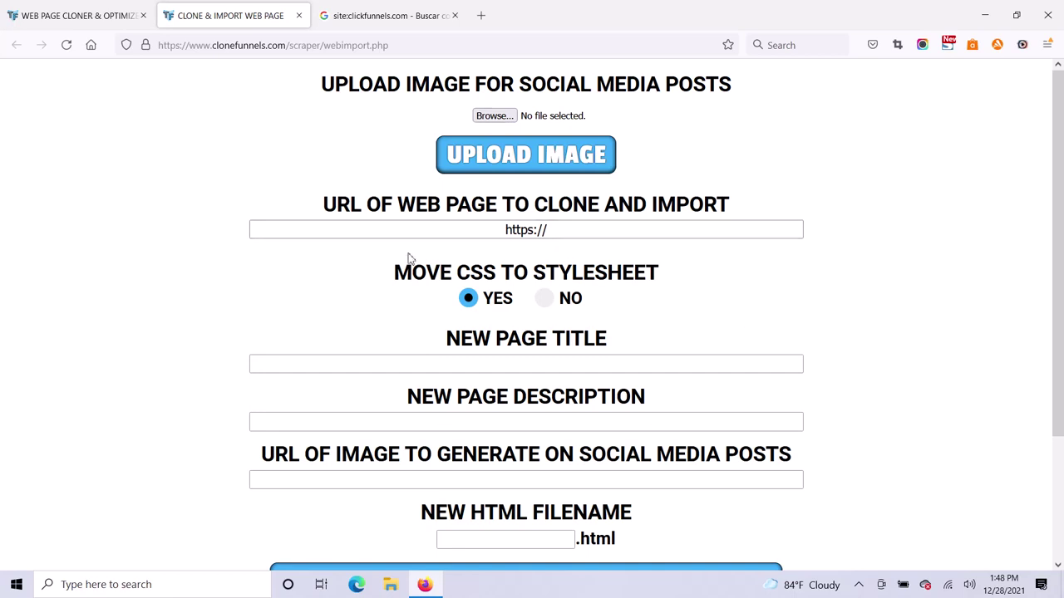
Step: Browse forward to page 9 of the site:clickfunnels.com Google results and open the Fleet Management Services result
{"action": "left_click", "coordinate": [360, 15]}
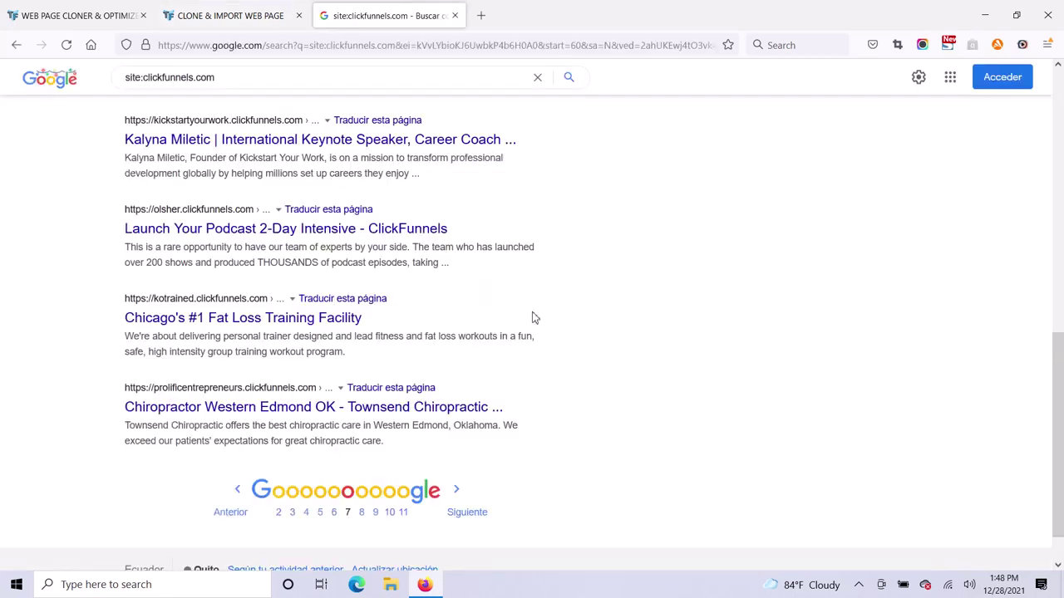
{"action": "scroll", "coordinate": [535, 319], "scroll_direction": "down", "scroll_amount": 1}
{"action": "left_click", "coordinate": [472, 462]}
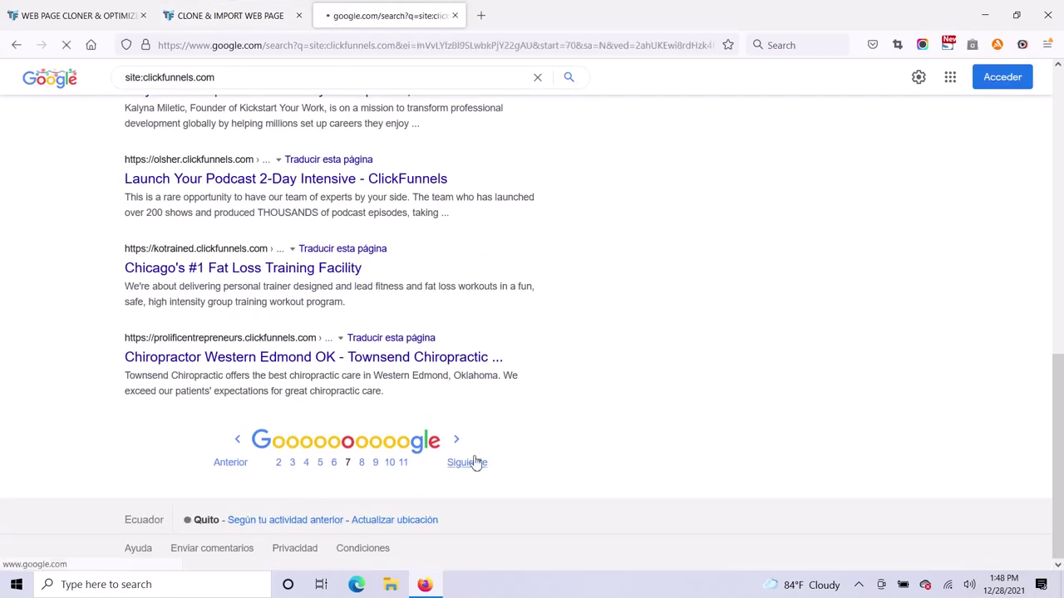
{"action": "scroll", "coordinate": [579, 375], "scroll_direction": "down", "scroll_amount": 3}
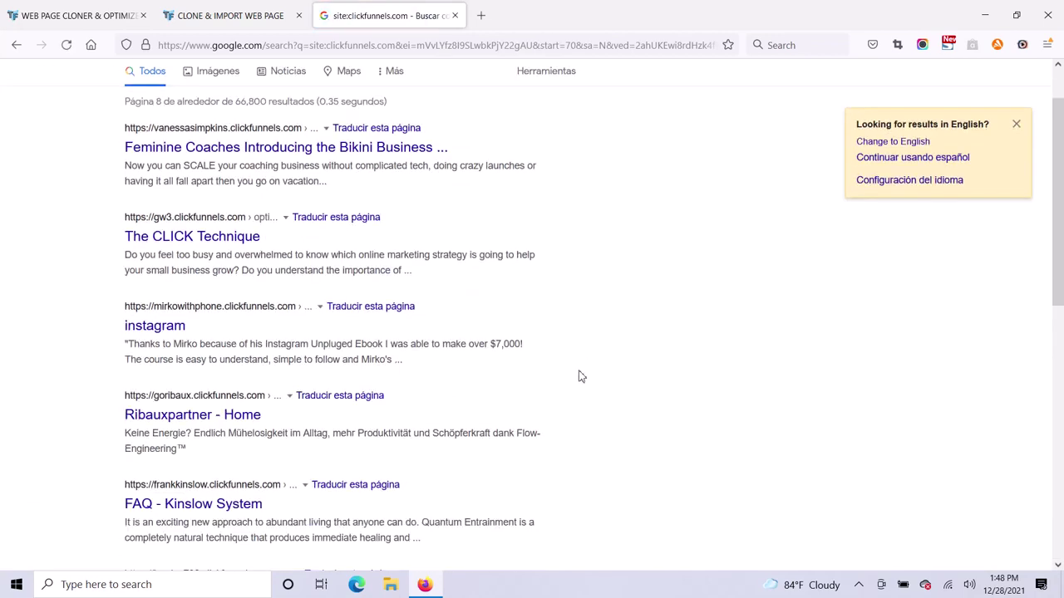
{"action": "scroll", "coordinate": [580, 377], "scroll_direction": "down", "scroll_amount": 5}
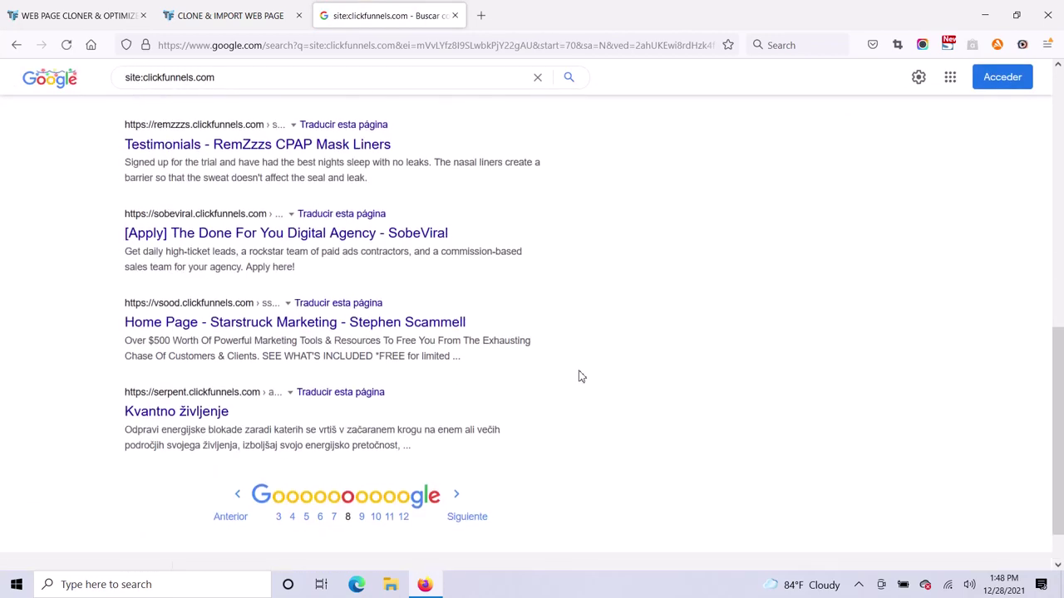
{"action": "left_click", "coordinate": [478, 515]}
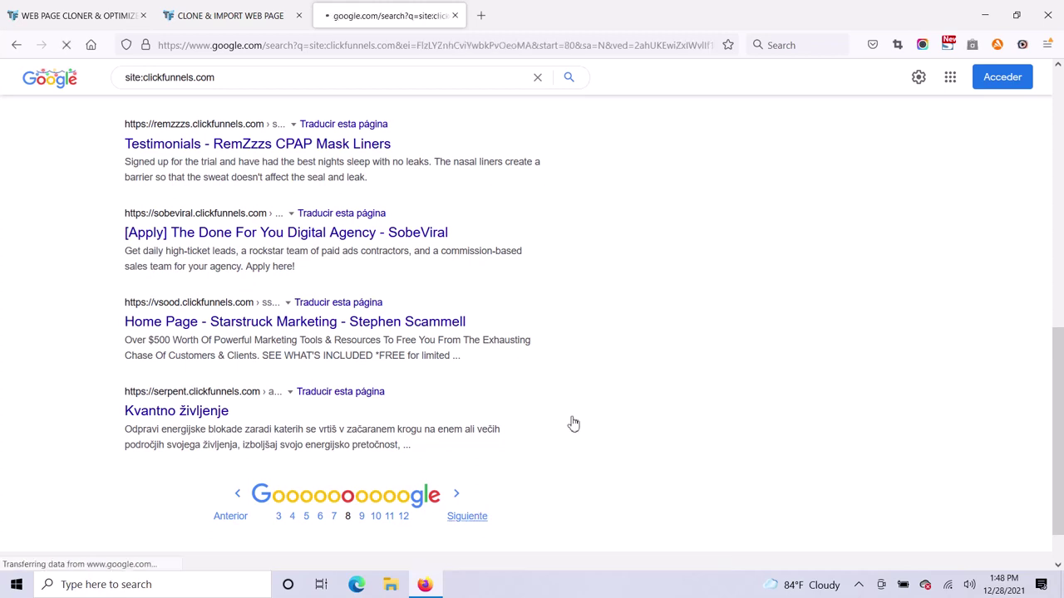
{"action": "scroll", "coordinate": [572, 422], "scroll_direction": "down", "scroll_amount": 2}
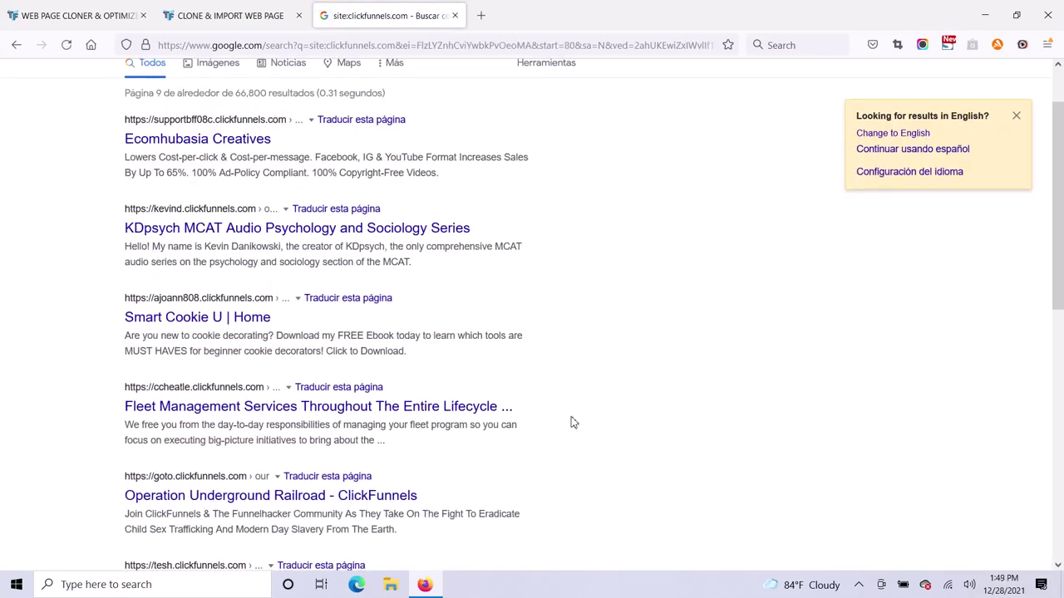
{"action": "scroll", "coordinate": [571, 423], "scroll_direction": "down", "scroll_amount": 1}
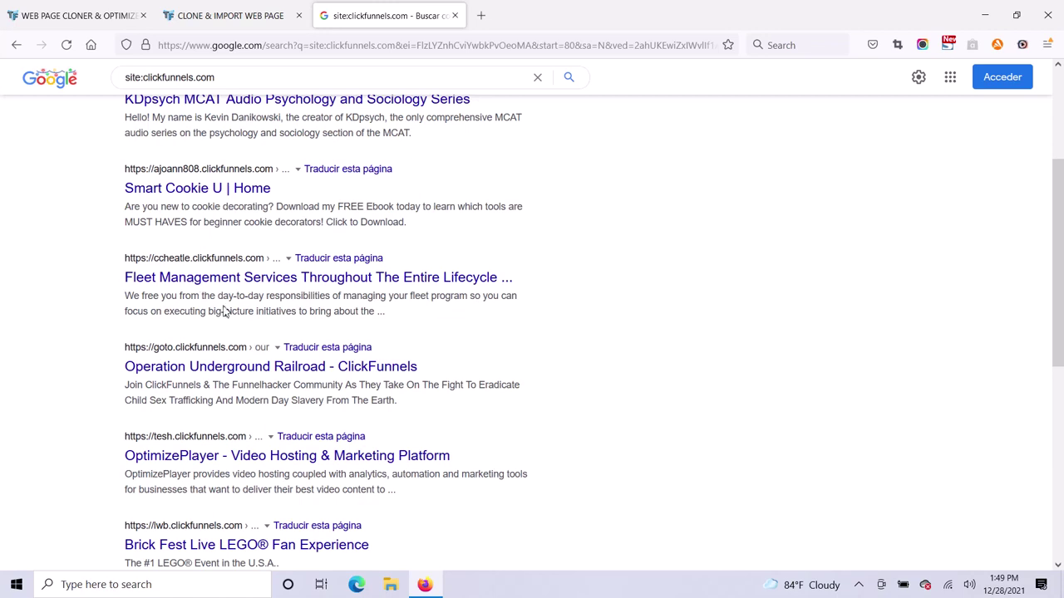
{"action": "left_click", "coordinate": [238, 282]}
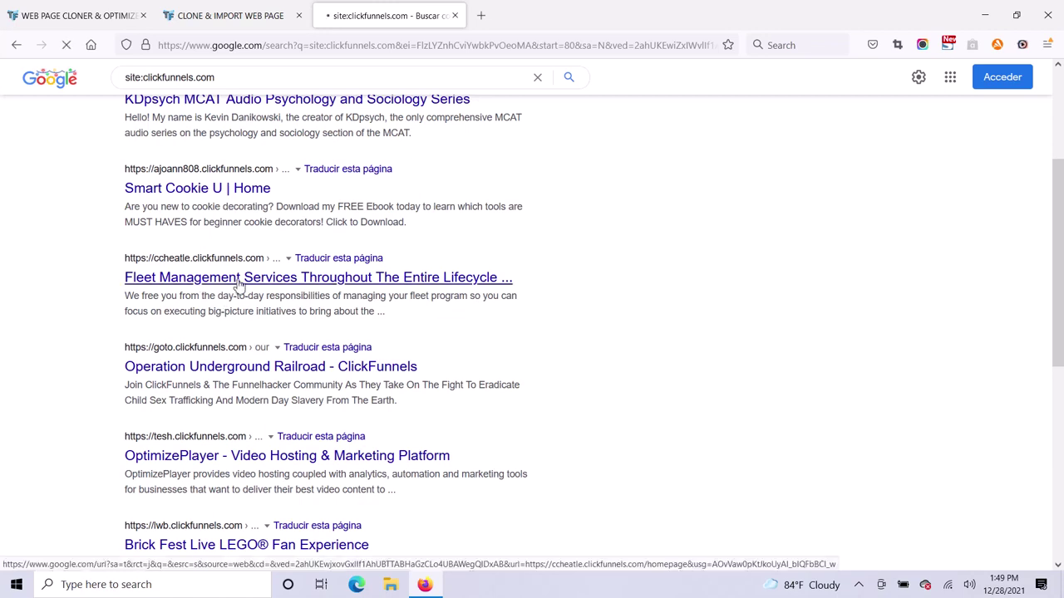
Step: Copy the fleet management page's address and enter it as the URL of the web page to clone and import
{"action": "left_click", "coordinate": [396, 45]}
{"action": "key", "text": "ctrl+c"}
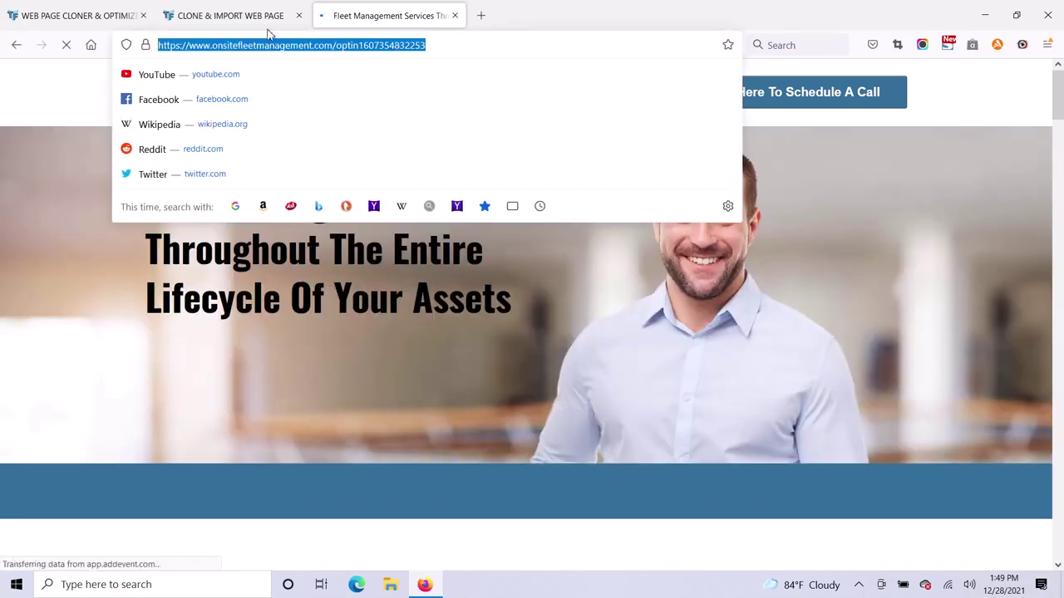
{"action": "left_click", "coordinate": [257, 23]}
{"action": "left_click", "coordinate": [563, 226]}
{"action": "left_click_drag", "start_coordinate": [563, 226], "coordinate": [366, 233]}
{"action": "key", "text": "ctrl+v"}
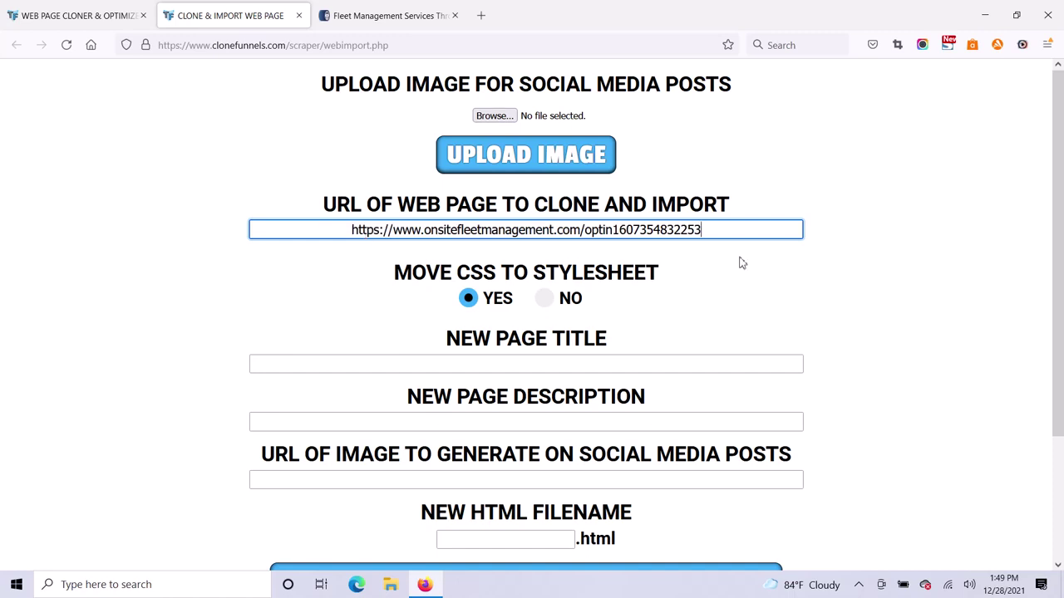
Step: Examine the option for moving CSS to a stylesheet and the remaining title, description, image and filename fields
{"action": "scroll", "coordinate": [920, 351], "scroll_direction": "down", "scroll_amount": 1}
{"action": "scroll", "coordinate": [724, 291], "scroll_direction": "down", "scroll_amount": 1}
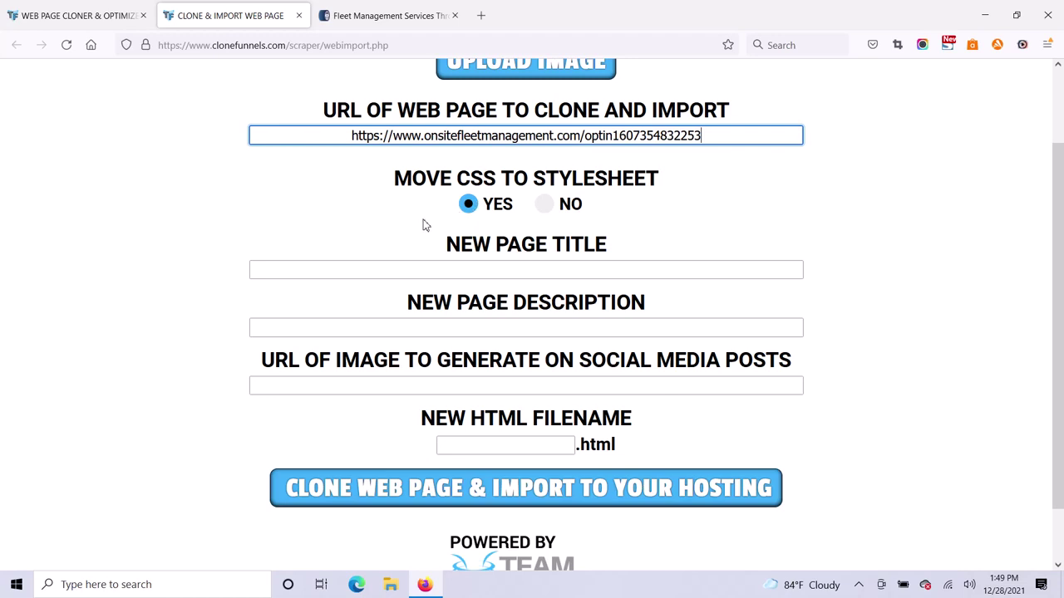
{"action": "scroll", "coordinate": [399, 221], "scroll_direction": "up", "scroll_amount": 2}
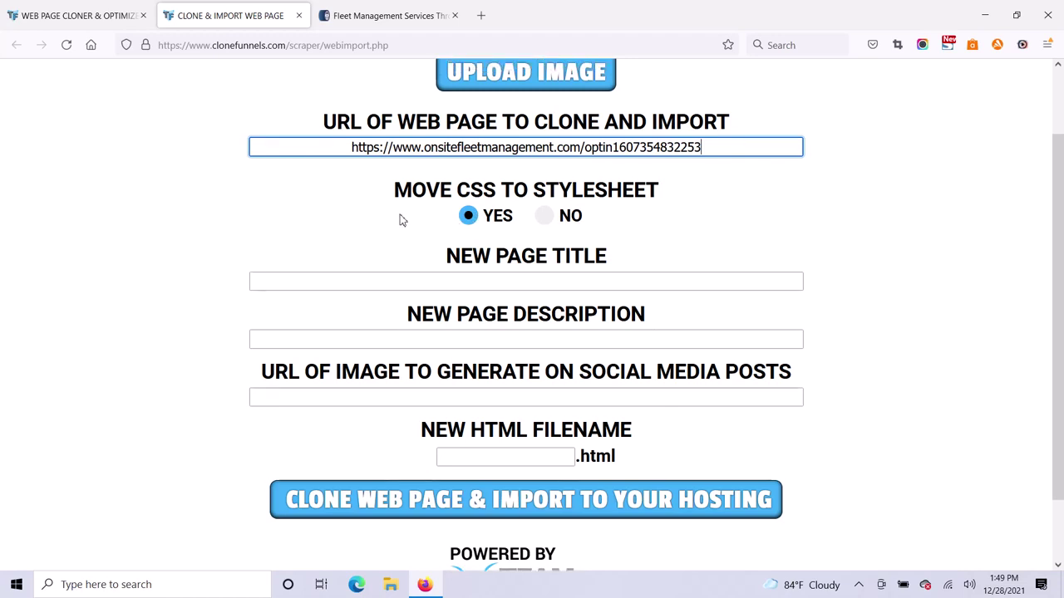
{"action": "scroll", "coordinate": [406, 308], "scroll_direction": "down", "scroll_amount": 3}
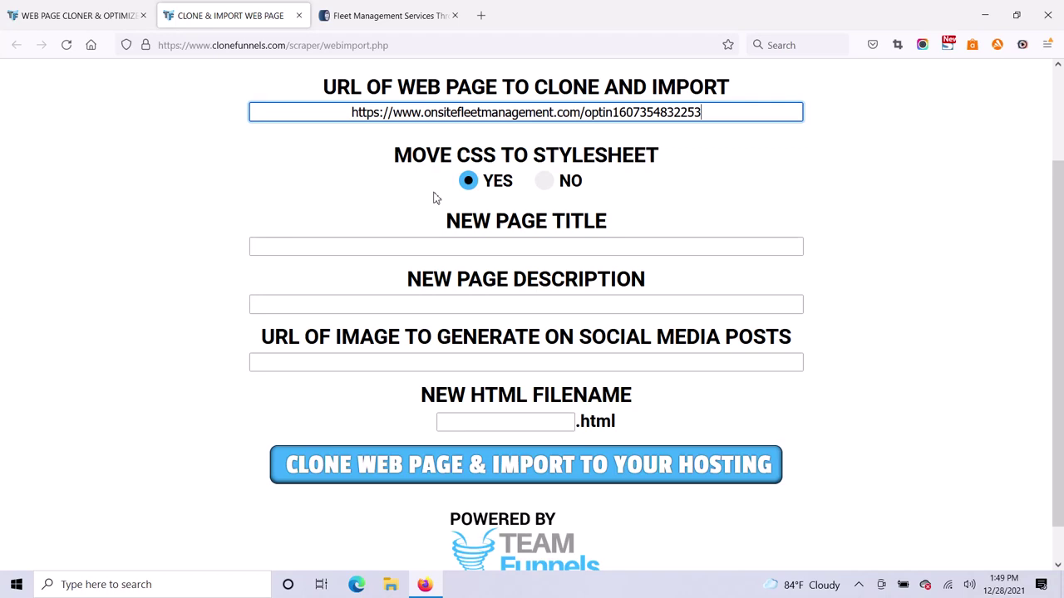
{"action": "scroll", "coordinate": [433, 198], "scroll_direction": "down", "scroll_amount": 1}
{"action": "scroll", "coordinate": [433, 197], "scroll_direction": "up", "scroll_amount": 1}
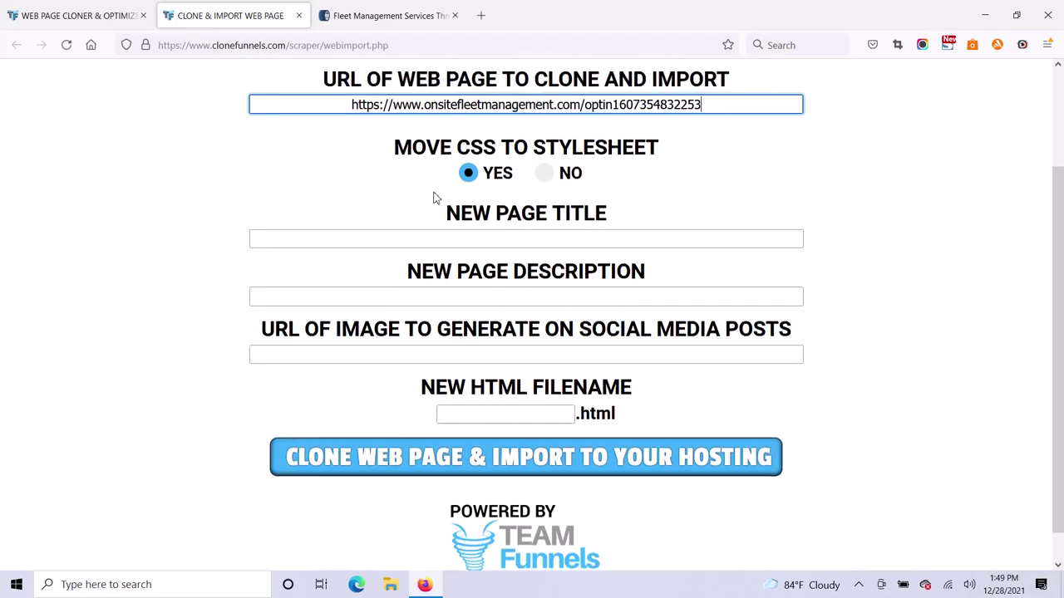
{"action": "scroll", "coordinate": [433, 198], "scroll_direction": "up", "scroll_amount": 2}
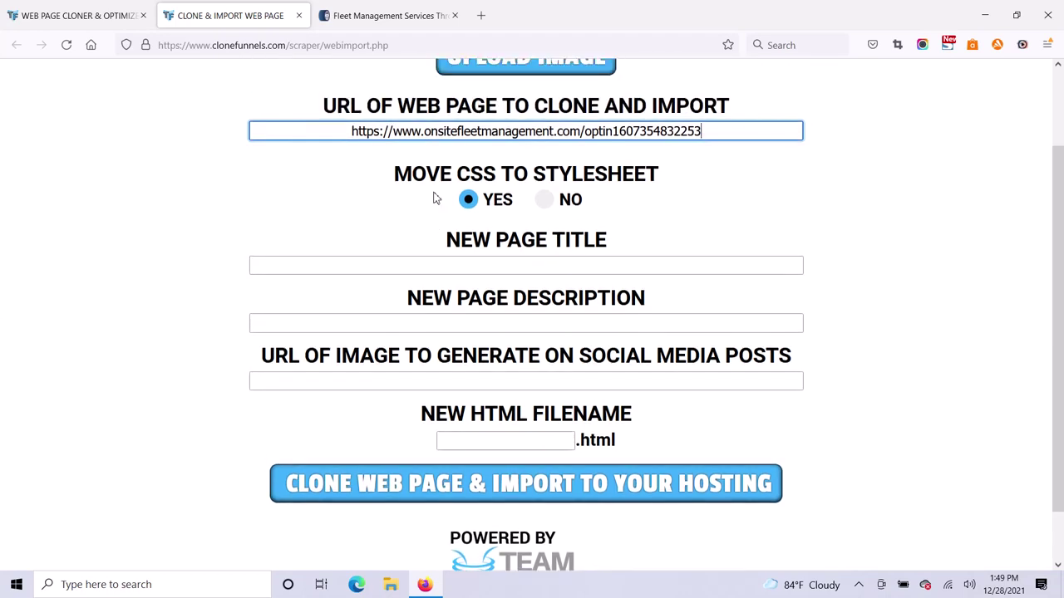
{"action": "scroll", "coordinate": [423, 240], "scroll_direction": "down", "scroll_amount": 2}
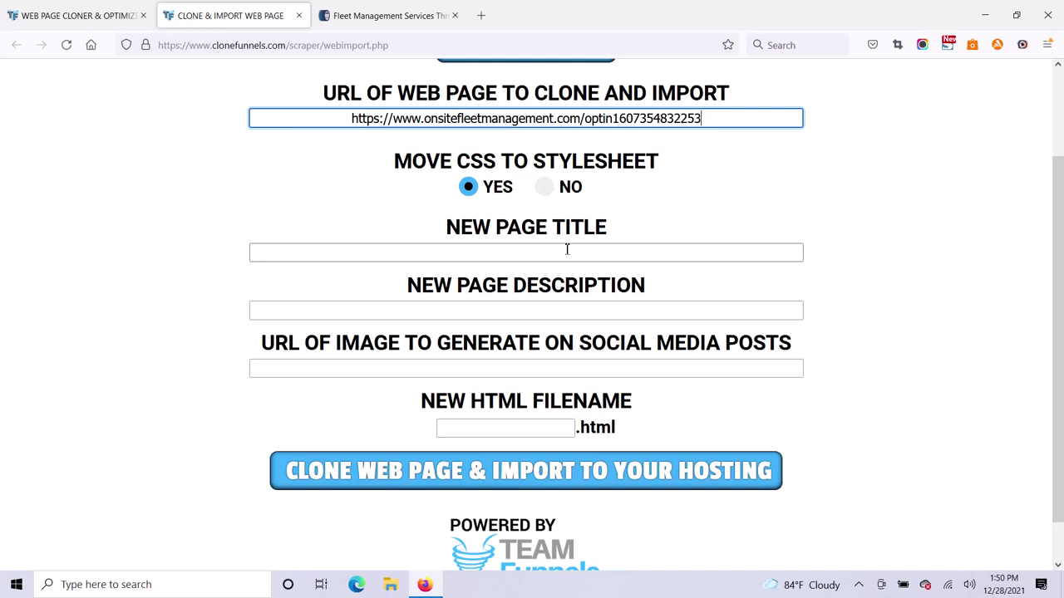
{"action": "scroll", "coordinate": [548, 271], "scroll_direction": "down", "scroll_amount": 1}
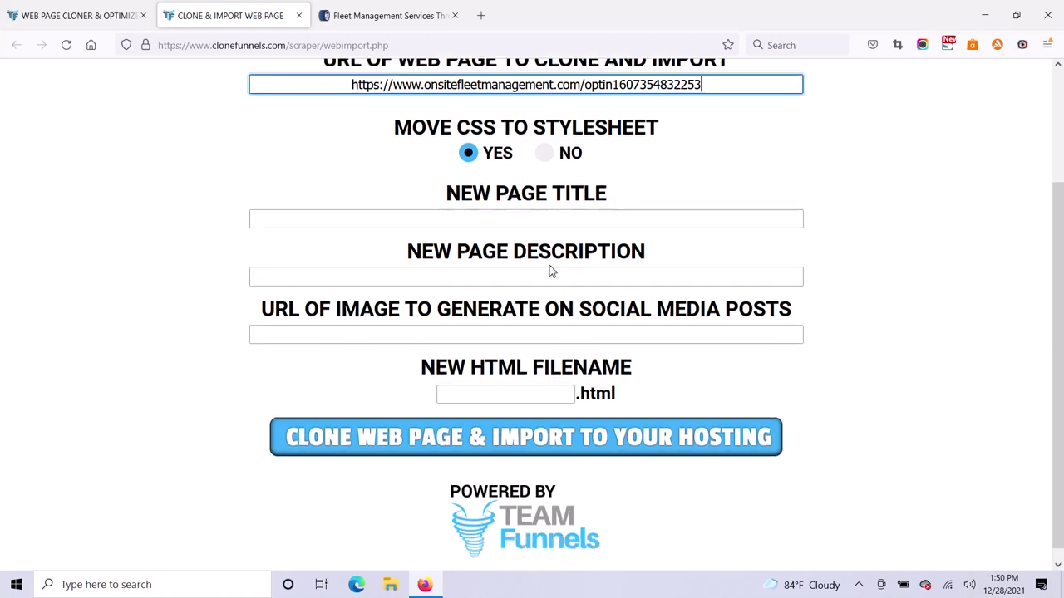
{"action": "scroll", "coordinate": [557, 253], "scroll_direction": "up", "scroll_amount": 2}
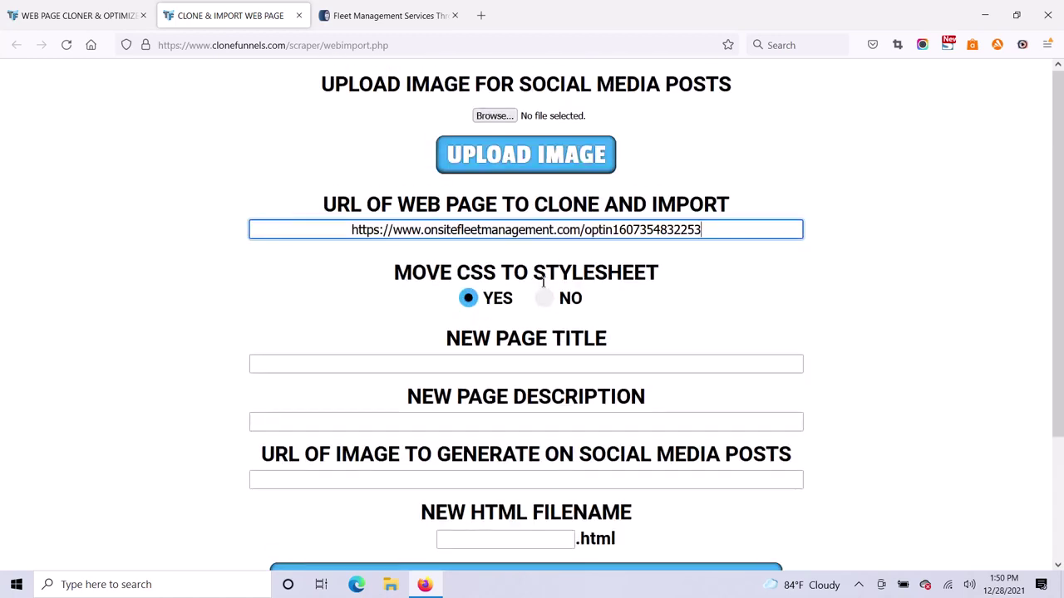
Step: Set the new page title to "TITLE" and the new page description to "Keywords for description"
{"action": "scroll", "coordinate": [558, 266], "scroll_direction": "down", "scroll_amount": 1}
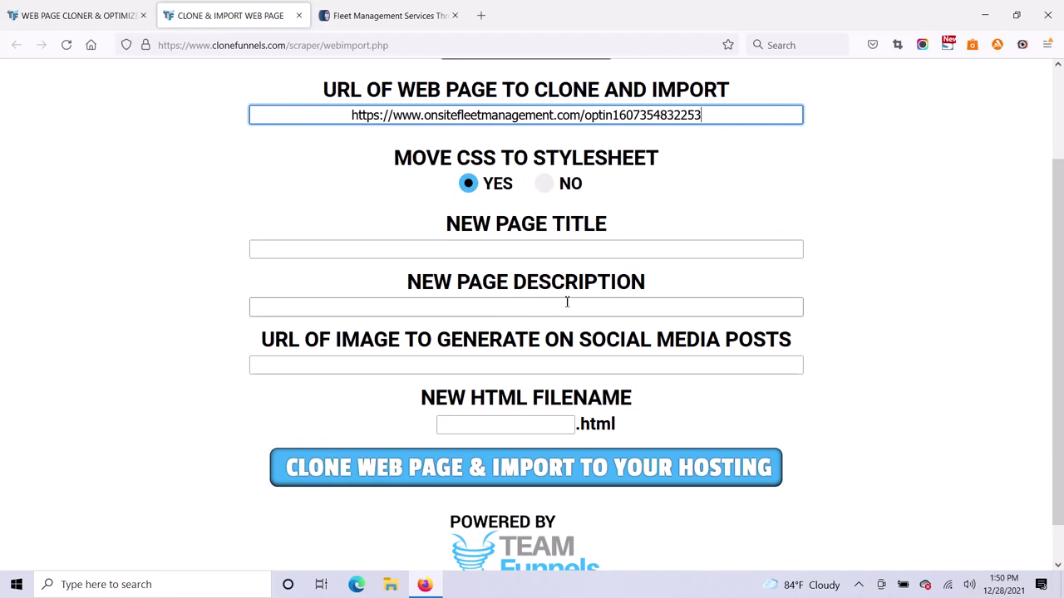
{"action": "left_click", "coordinate": [526, 247]}
{"action": "type", "text": "TITLE"}
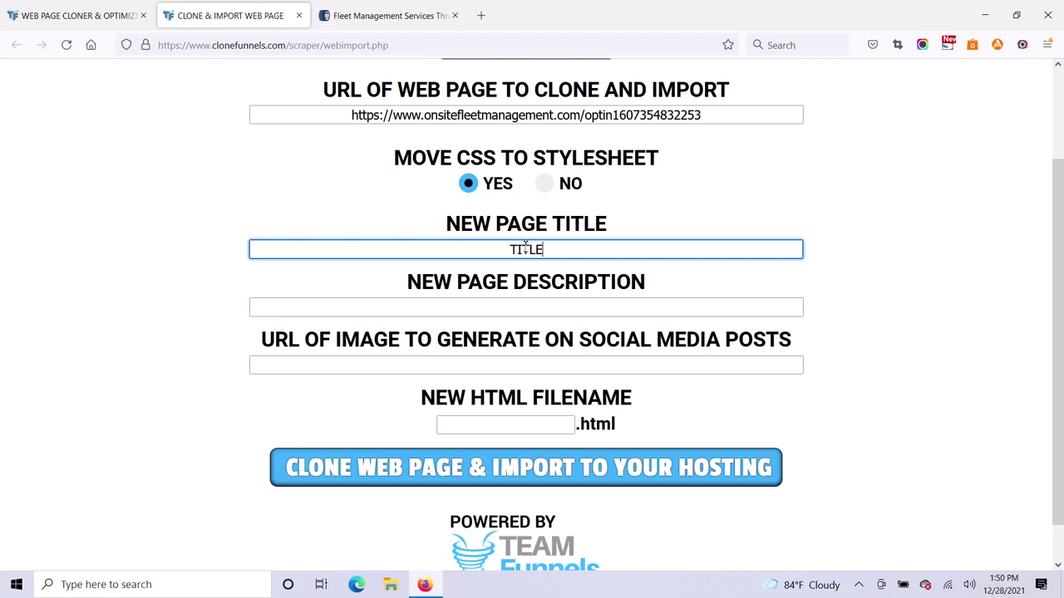
{"action": "left_click", "coordinate": [540, 308]}
{"action": "type", "text": "Key"}
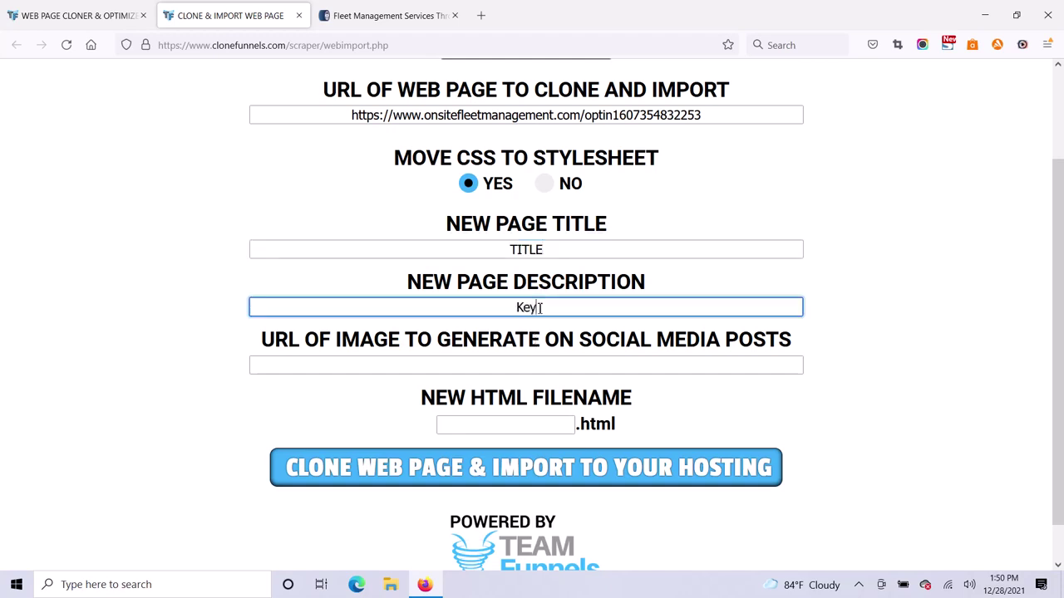
{"action": "type", "text": "words for des"}
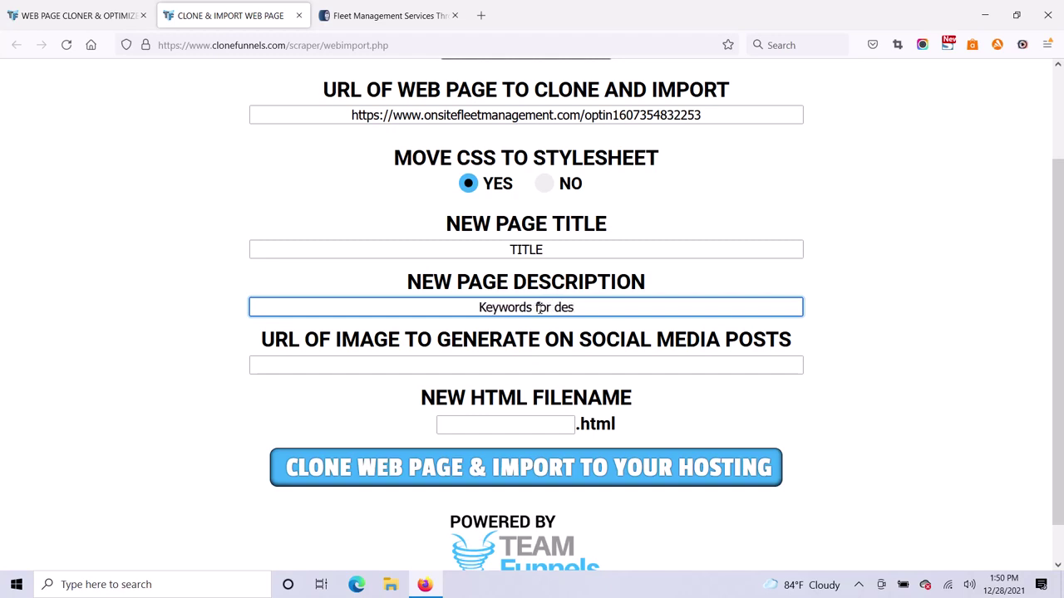
{"action": "type", "text": "cription"}
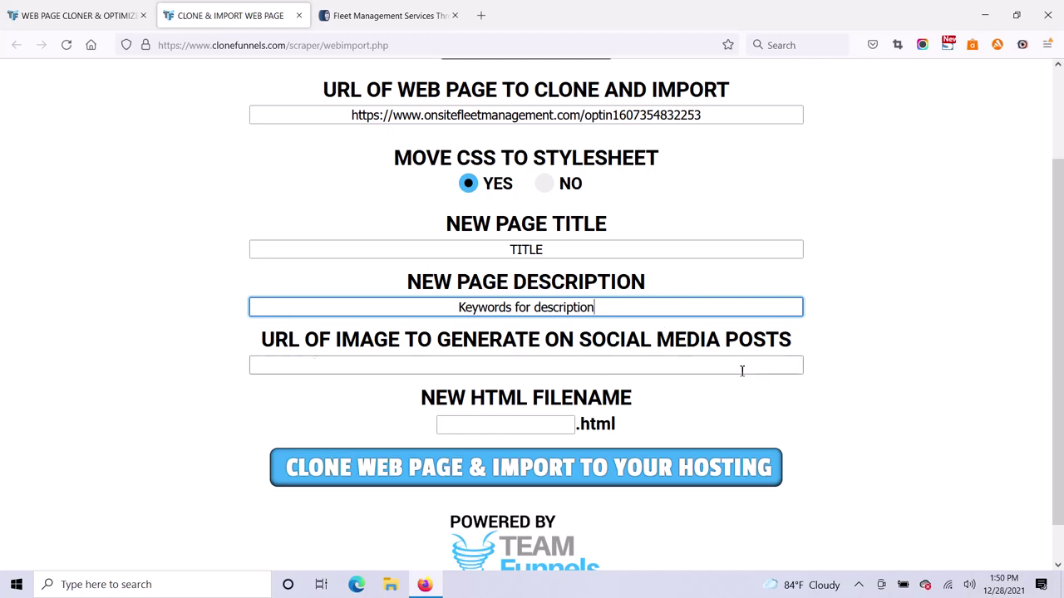
Step: Name the new HTML file "example" and clone and import the web page to the hosting
{"action": "scroll", "coordinate": [742, 371], "scroll_direction": "down", "scroll_amount": 1}
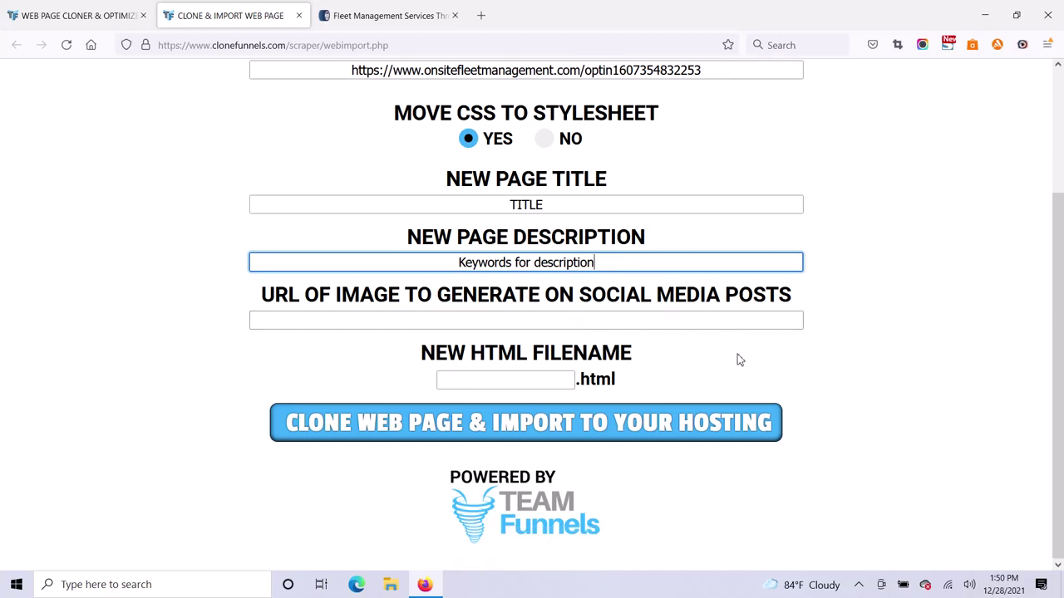
{"action": "left_click", "coordinate": [537, 380]}
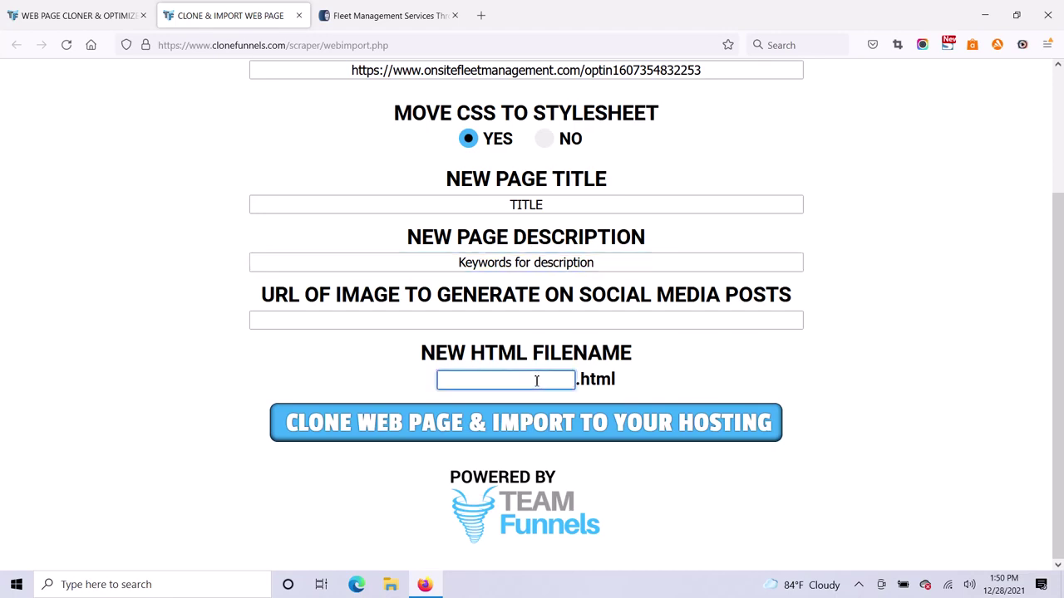
{"action": "type", "text": "example"}
{"action": "left_click", "coordinate": [590, 433]}
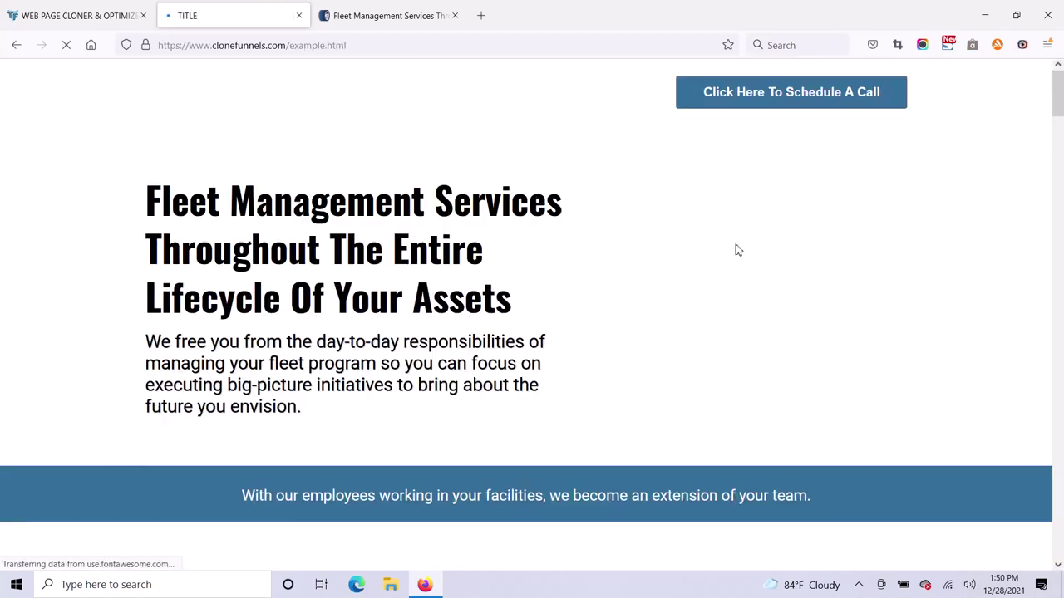
Step: Examine the cloned example.html page from its header down to the "Outsource To Outperform" section and back up
{"action": "scroll", "coordinate": [713, 326], "scroll_direction": "down", "scroll_amount": 5}
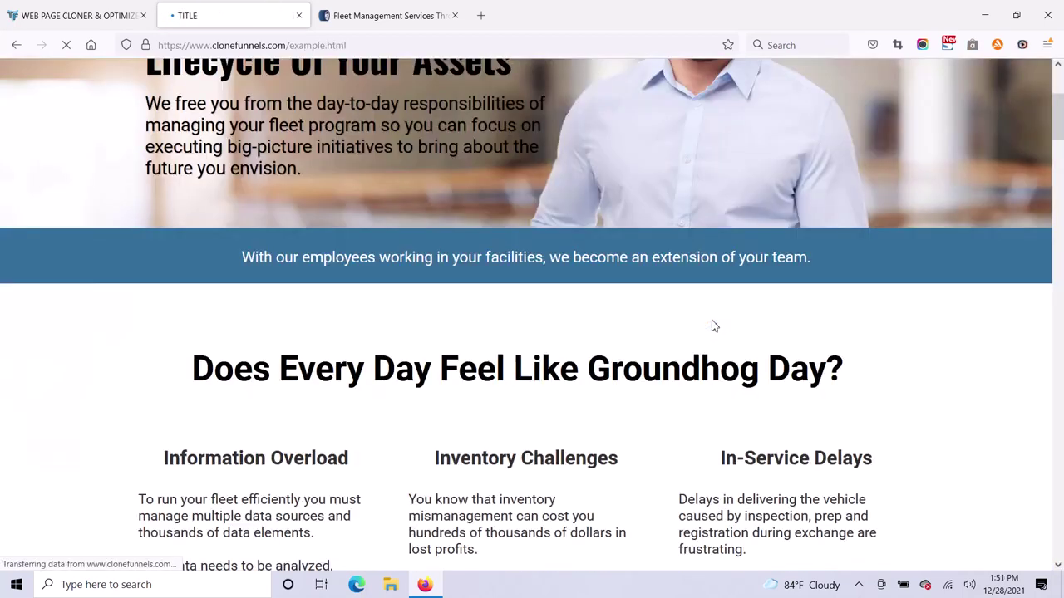
{"action": "scroll", "coordinate": [713, 322], "scroll_direction": "down", "scroll_amount": 10}
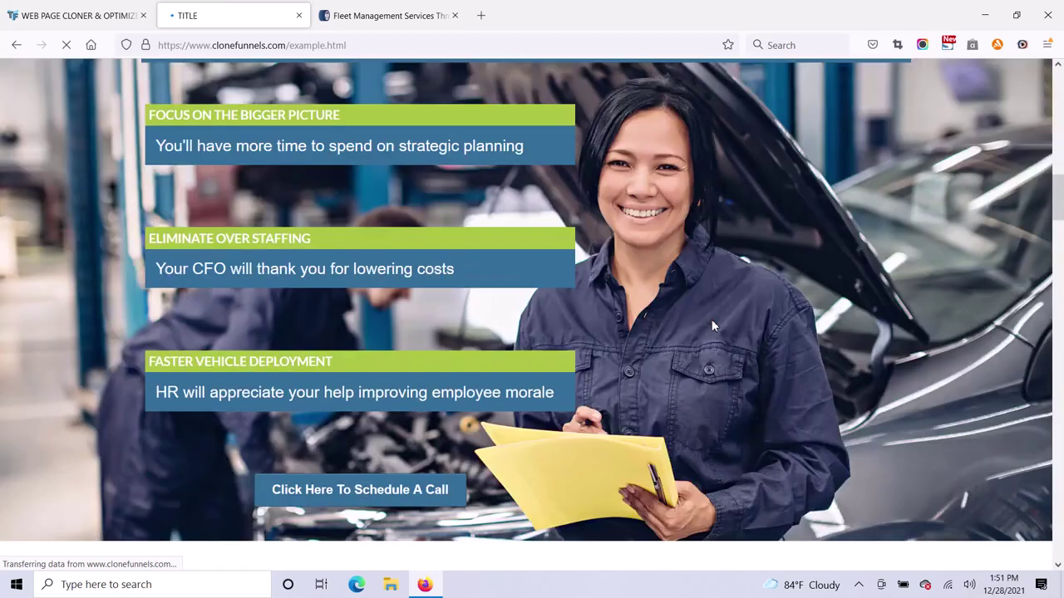
{"action": "scroll", "coordinate": [713, 324], "scroll_direction": "down", "scroll_amount": 10}
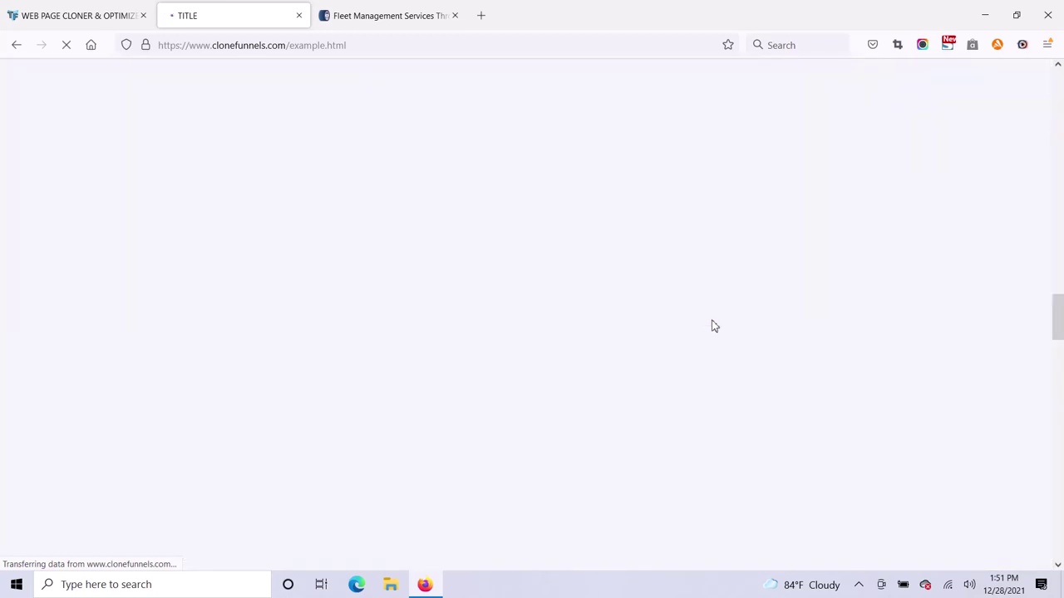
{"action": "scroll", "coordinate": [713, 320], "scroll_direction": "down", "scroll_amount": 12}
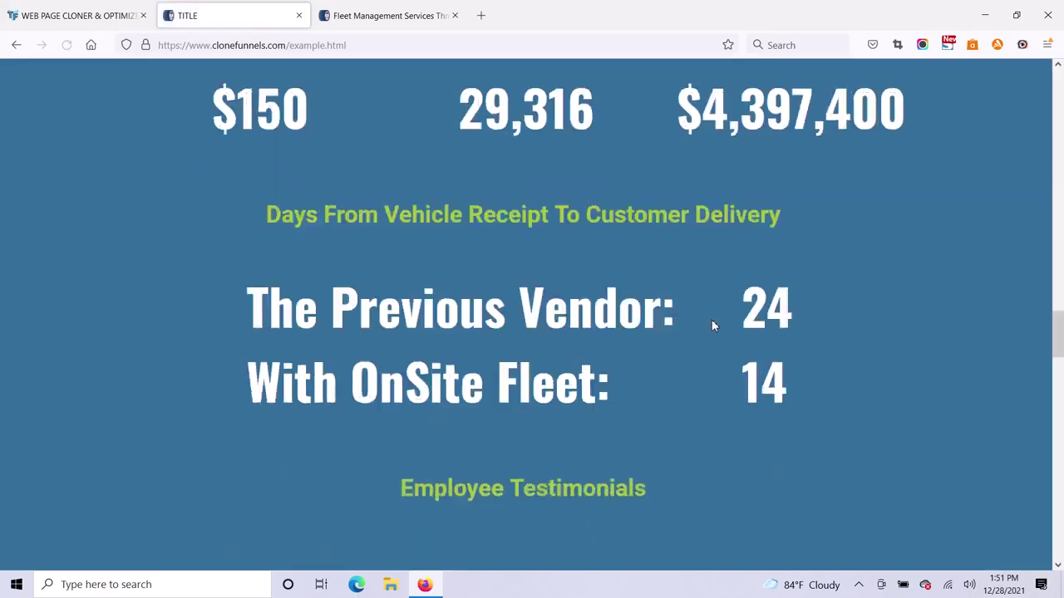
{"action": "scroll", "coordinate": [712, 324], "scroll_direction": "down", "scroll_amount": 12}
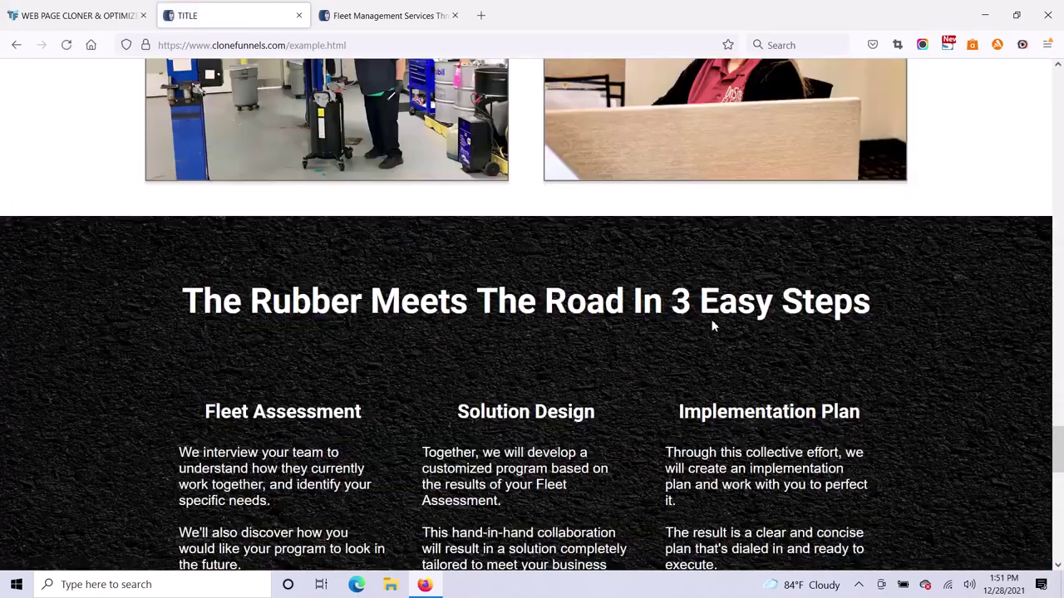
{"action": "scroll", "coordinate": [712, 326], "scroll_direction": "down", "scroll_amount": 9}
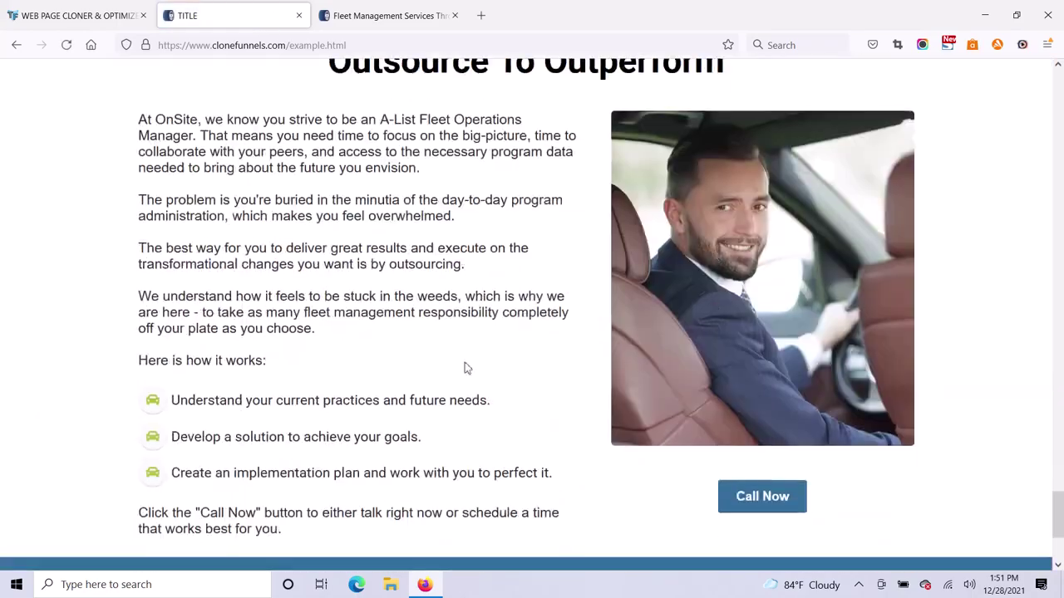
{"action": "scroll", "coordinate": [494, 327], "scroll_direction": "up", "scroll_amount": 20}
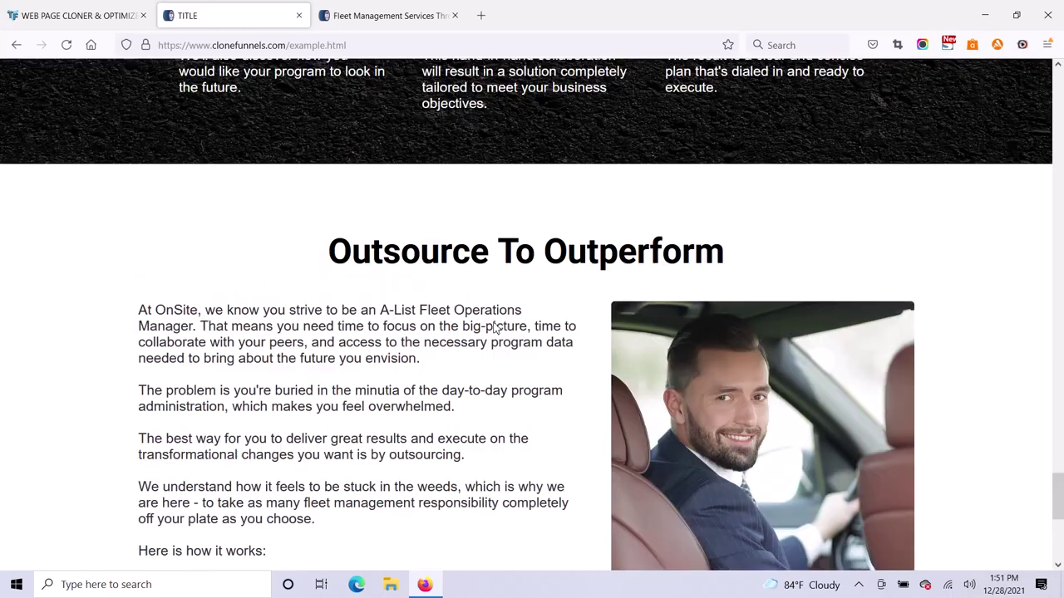
{"action": "scroll", "coordinate": [494, 327], "scroll_direction": "up", "scroll_amount": 15}
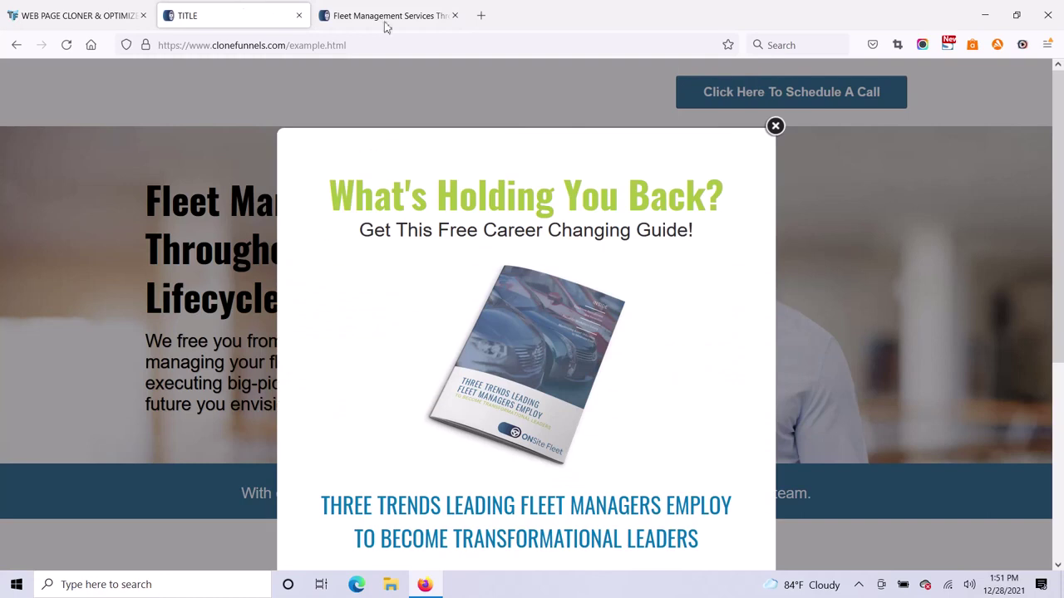
Step: Dismiss the free guide popup to recheck the cloned page's opening sections, and return to the web page cloner
{"action": "left_click", "coordinate": [775, 125]}
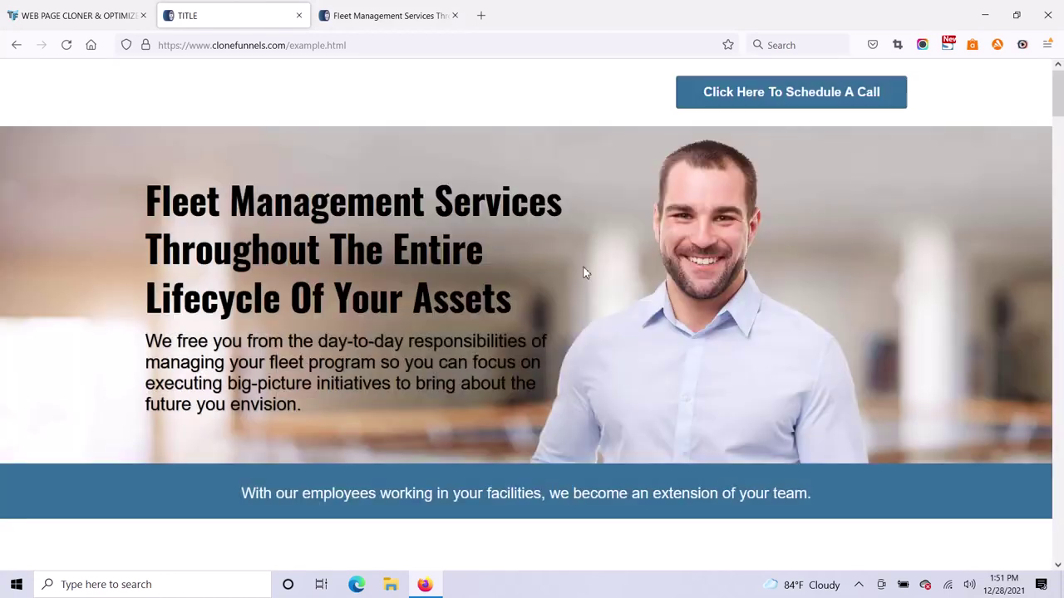
{"action": "scroll", "coordinate": [585, 273], "scroll_direction": "down", "scroll_amount": 5}
{"action": "scroll", "coordinate": [584, 272], "scroll_direction": "down", "scroll_amount": 9}
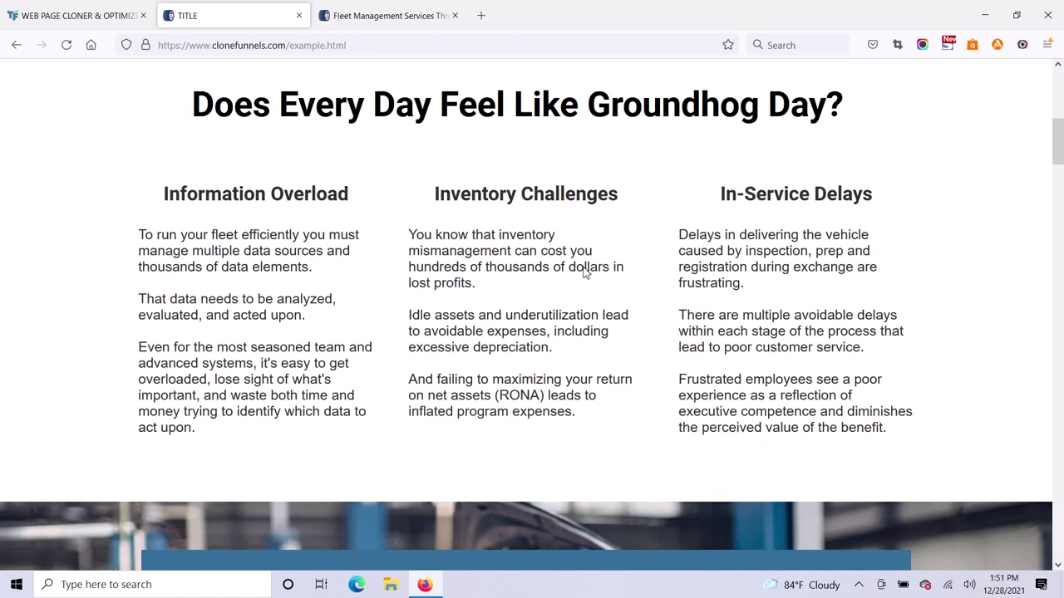
{"action": "scroll", "coordinate": [584, 272], "scroll_direction": "up", "scroll_amount": 8}
{"action": "scroll", "coordinate": [583, 272], "scroll_direction": "up", "scroll_amount": 5}
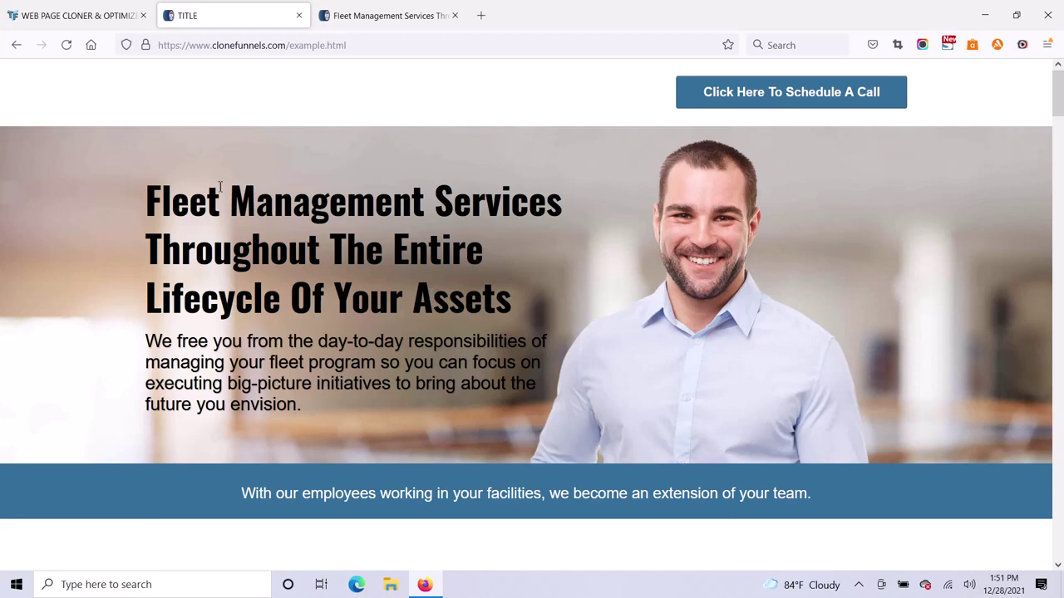
{"action": "left_click", "coordinate": [92, 18]}
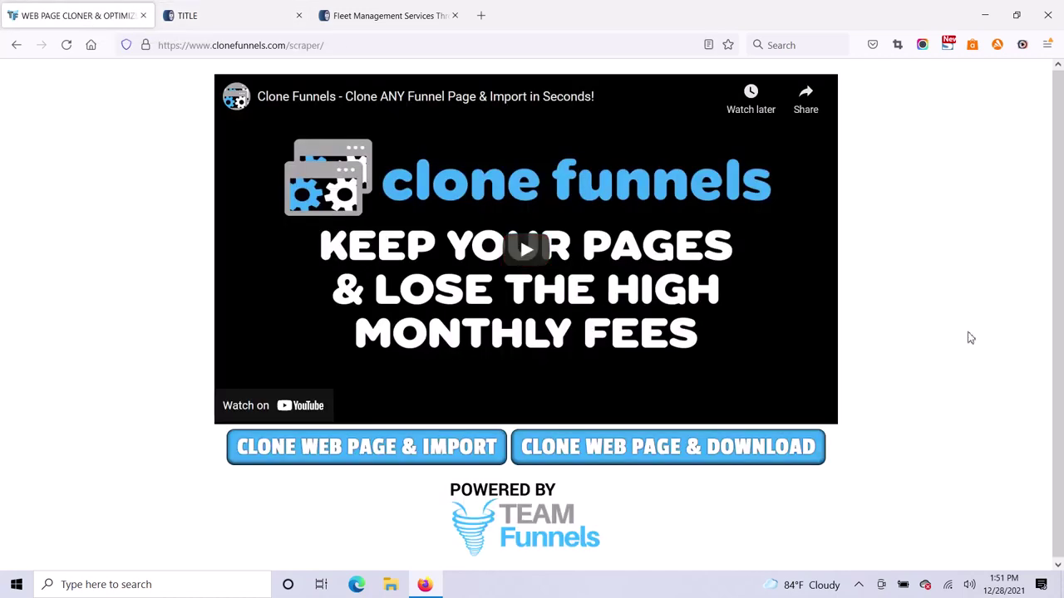